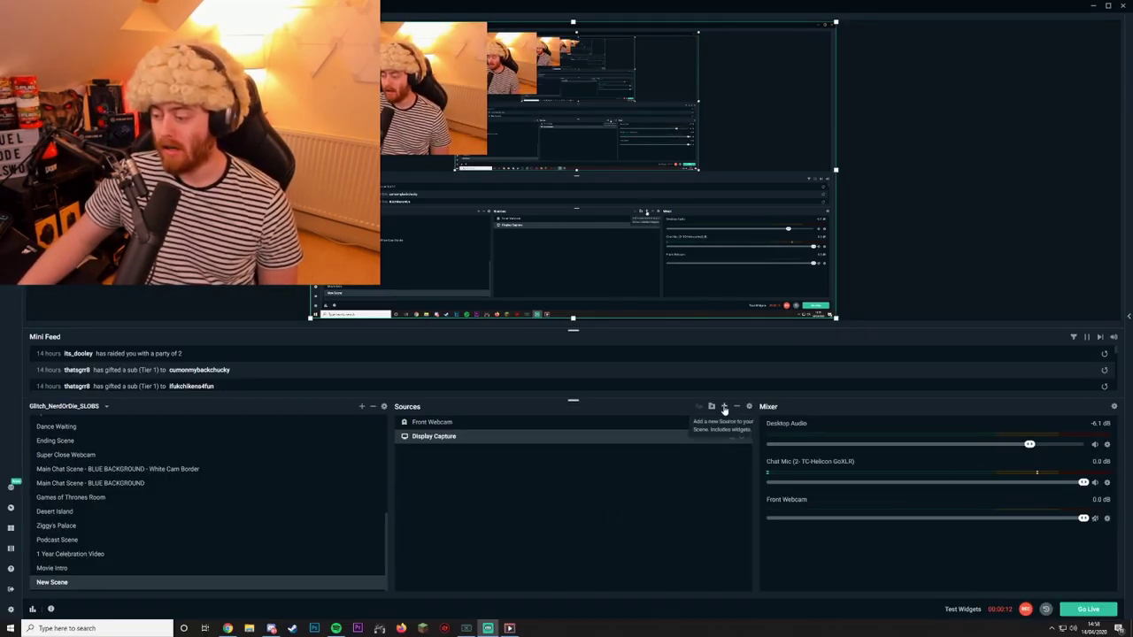
# Step: Start adding a video capture source, then cancel without adding it
pyautogui.click(724, 407)
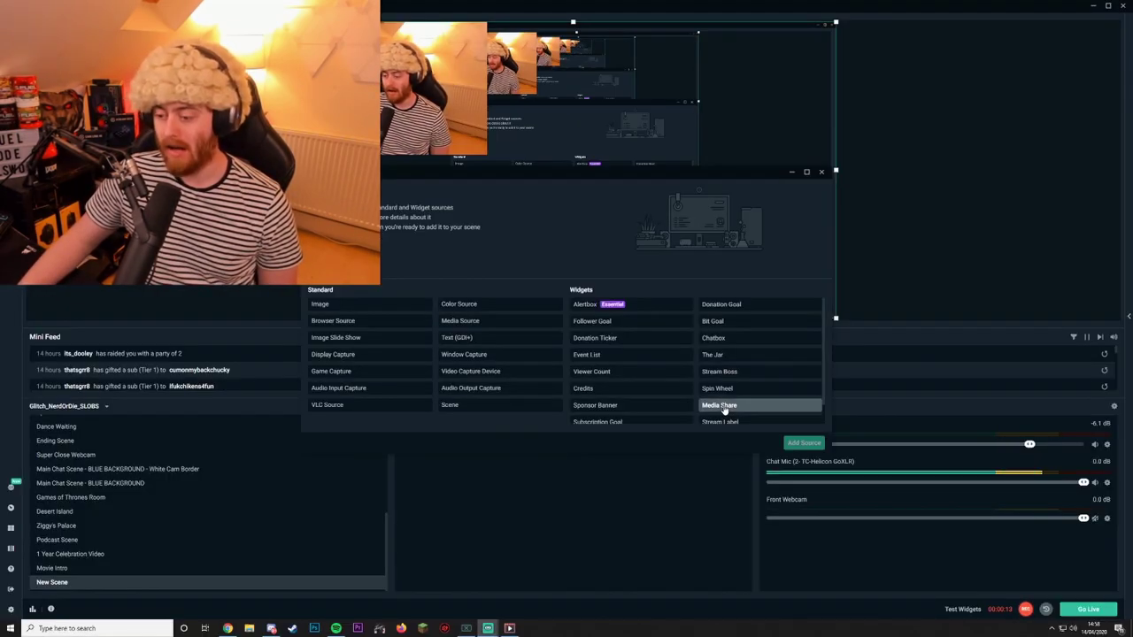
pyautogui.click(464, 373)
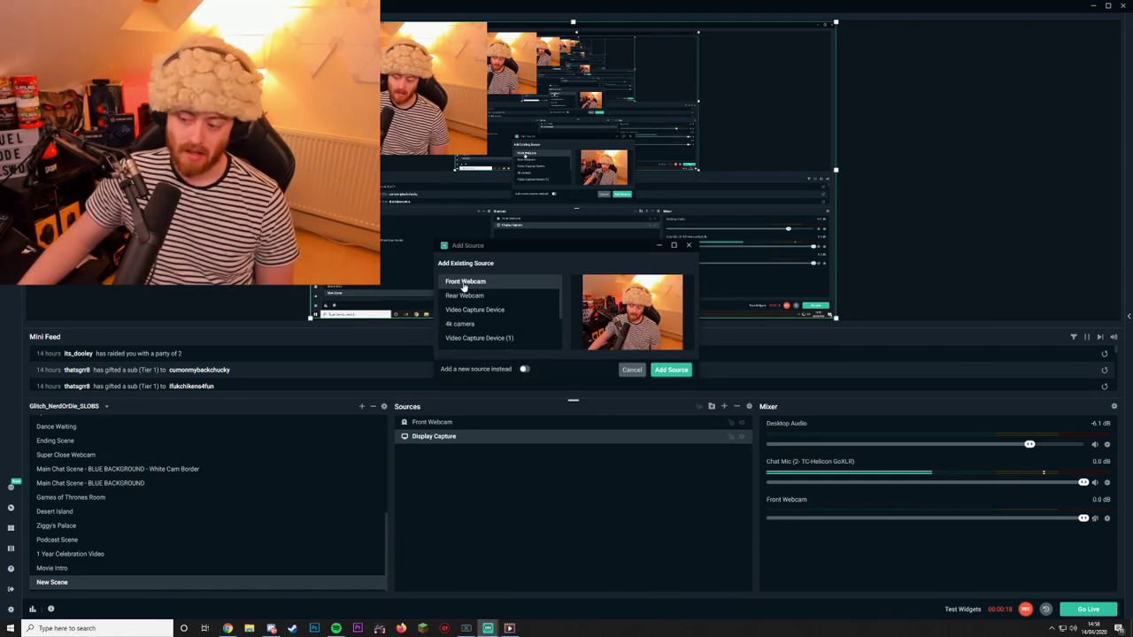
pyautogui.click(689, 245)
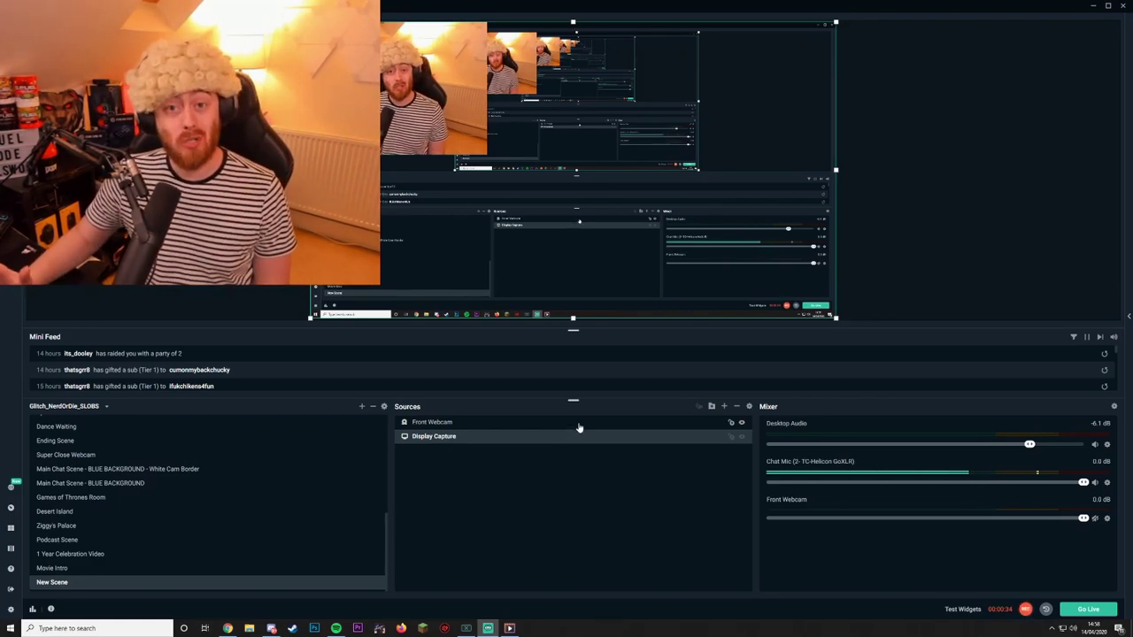
# Step: In Front Webcam's properties, set Resolution/FPS Type to Custom at 1920x1080
pyautogui.rightClick(461, 424)
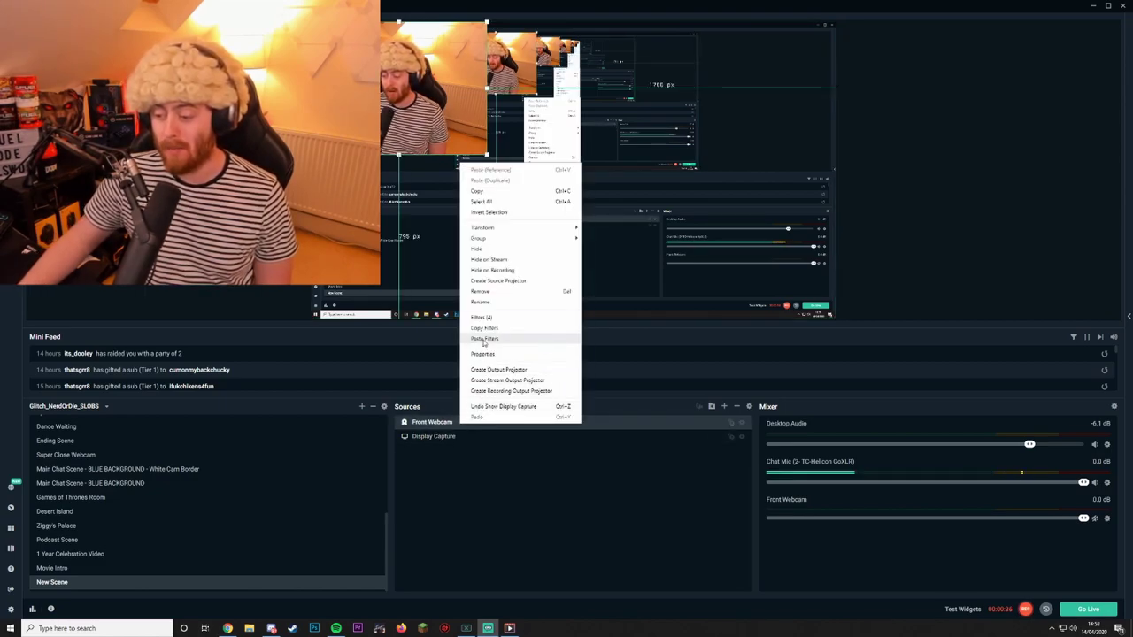
pyautogui.click(484, 354)
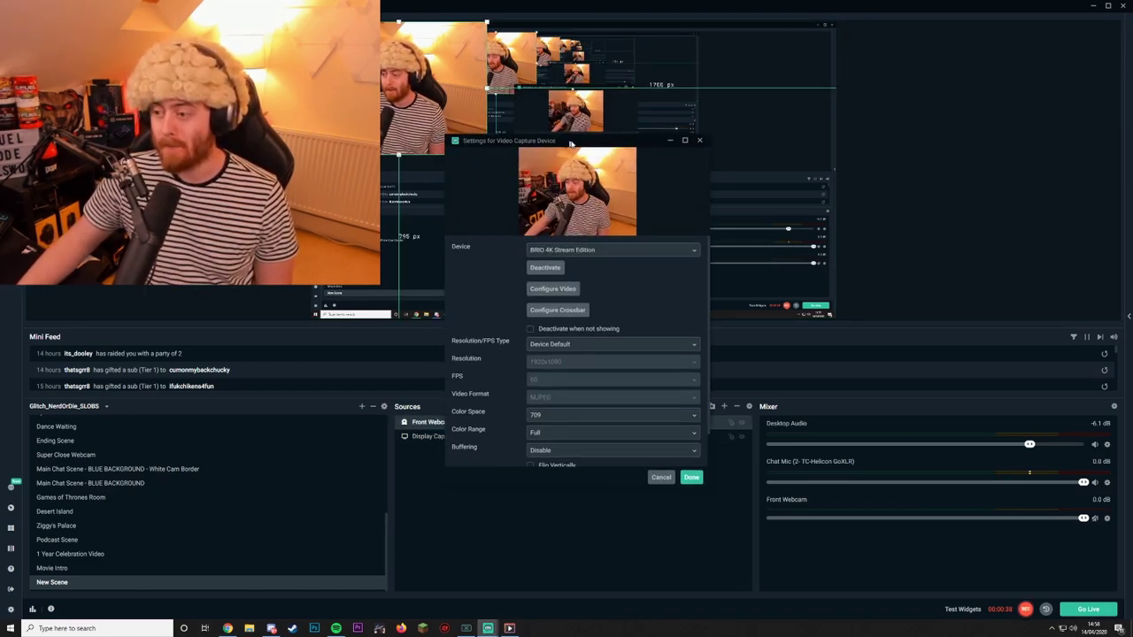
pyautogui.moveTo(567, 143); pyautogui.dragTo(643, 147)
pyautogui.click(639, 346)
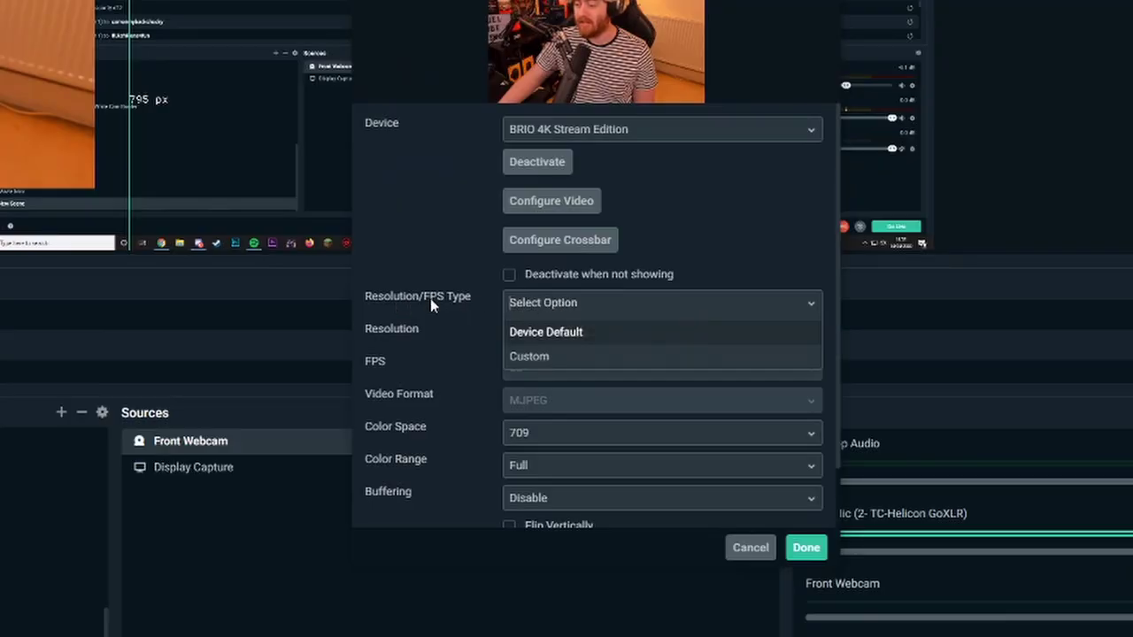
pyautogui.click(542, 358)
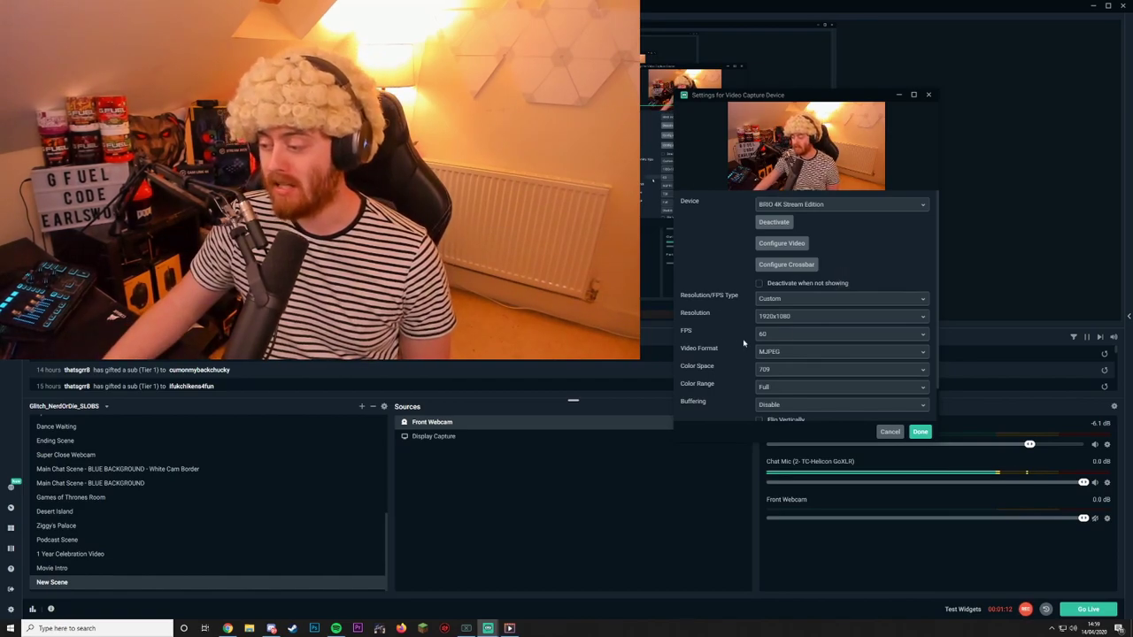
# Step: Set the webcam to 60 FPS with Color Space 709 and Full colour range
pyautogui.click(767, 336)
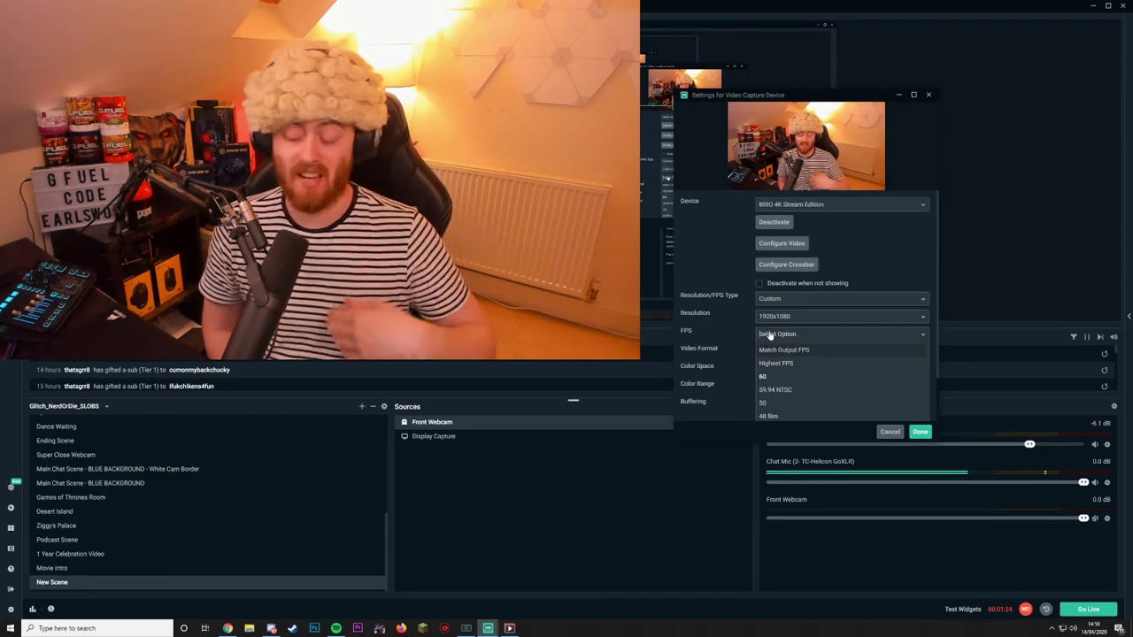
pyautogui.click(763, 376)
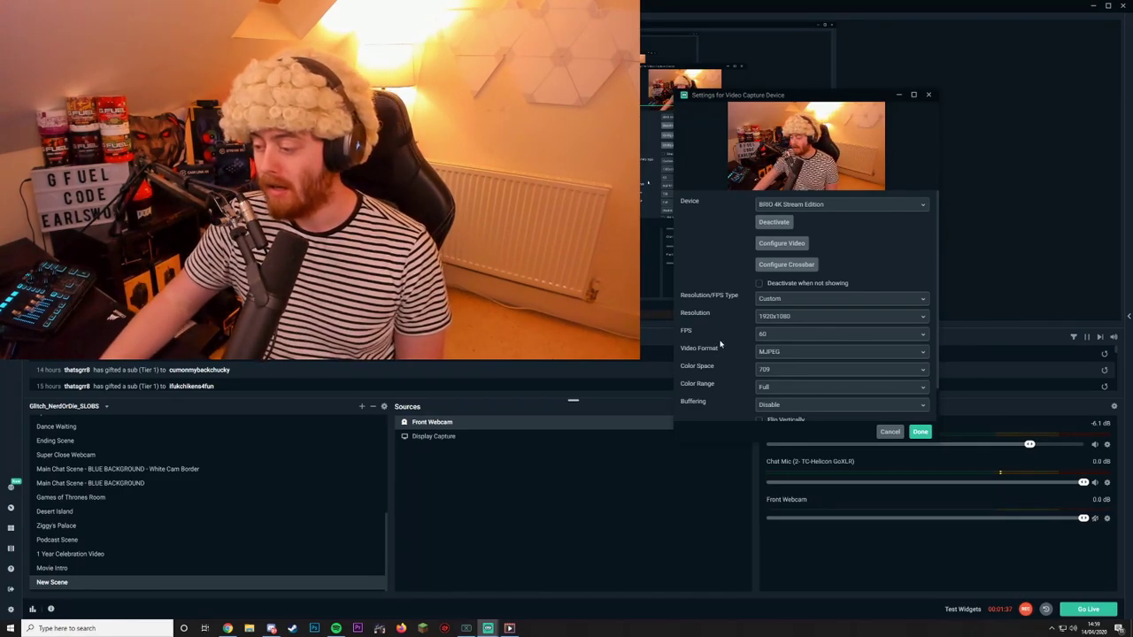
pyautogui.click(778, 370)
pyautogui.click(765, 400)
pyautogui.click(774, 391)
pyautogui.click(713, 382)
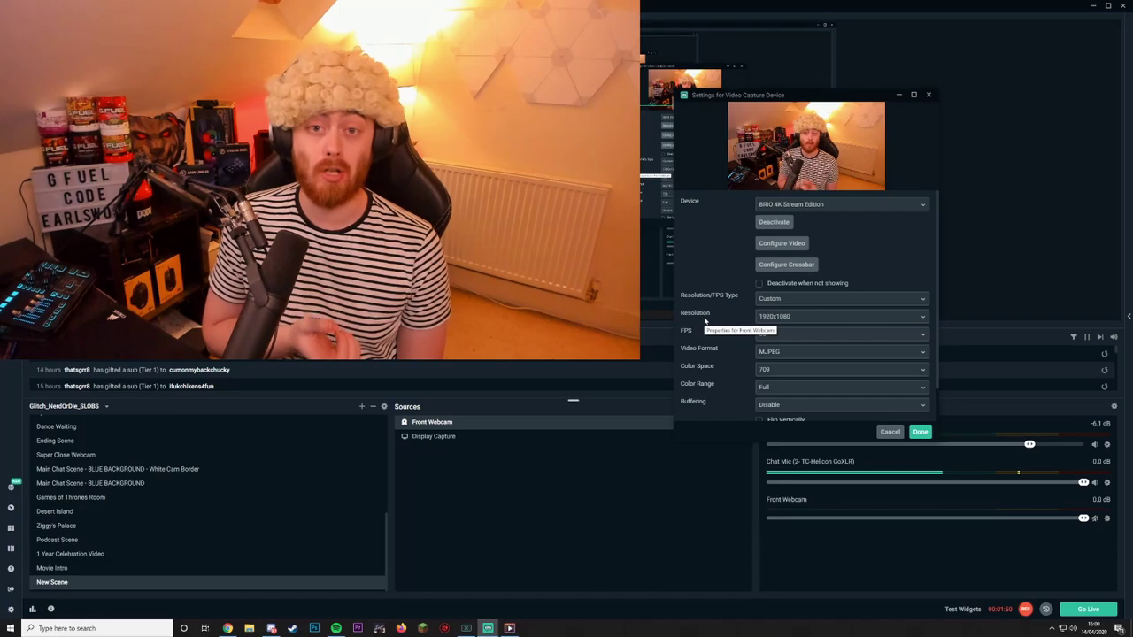
# Step: Bring up Configure Video's Camera Control page, showing zoom, focus and exposure at -6
pyautogui.click(783, 243)
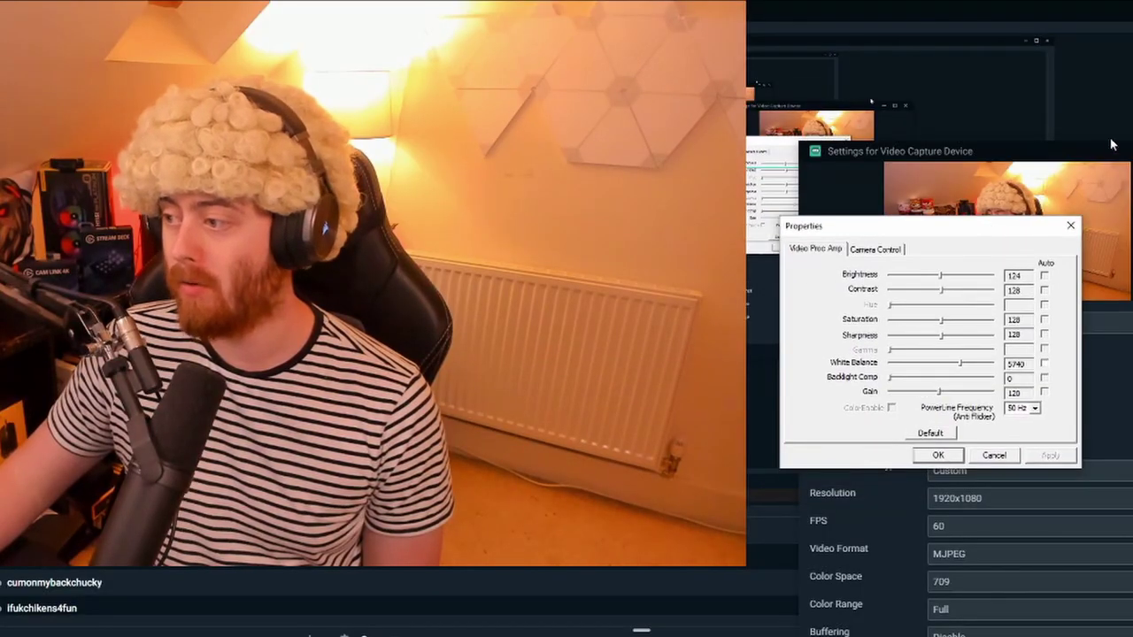
pyautogui.moveTo(978, 235); pyautogui.dragTo(1004, 204)
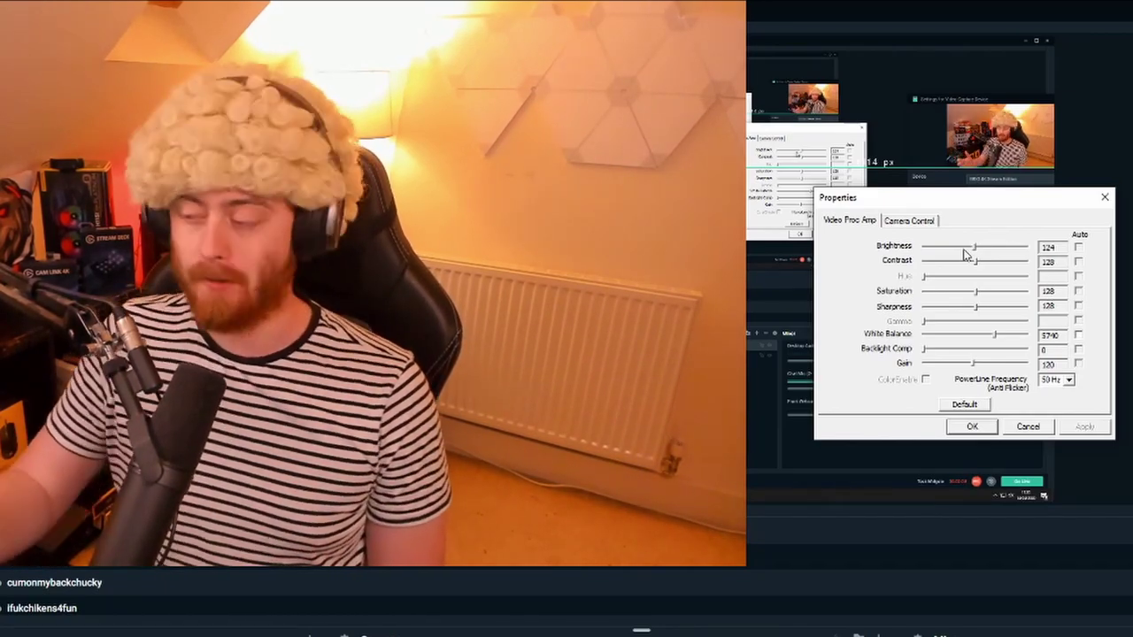
pyautogui.click(911, 225)
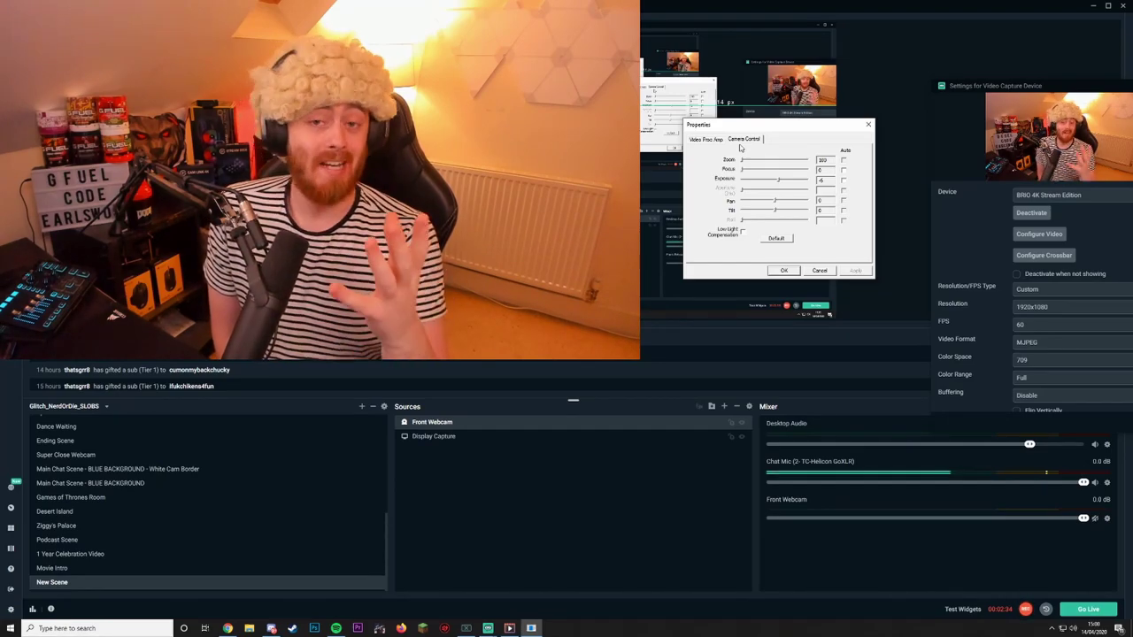
# Step: Raise webcam exposure a few steps, back off one step, then return to Video Proc Amp
pyautogui.click(705, 139)
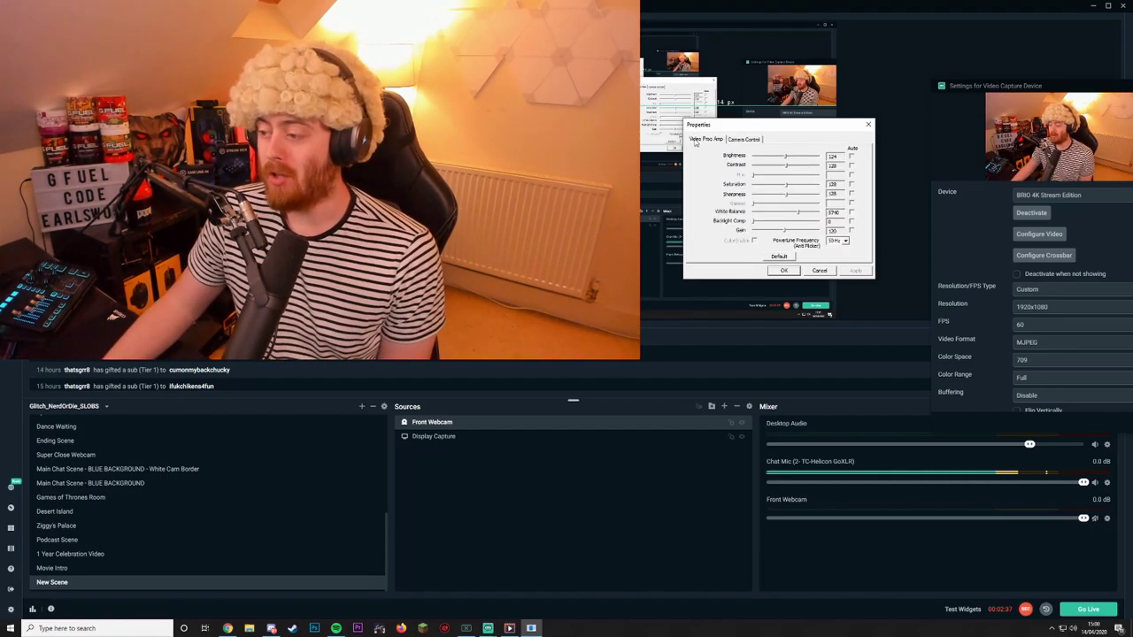
pyautogui.click(743, 139)
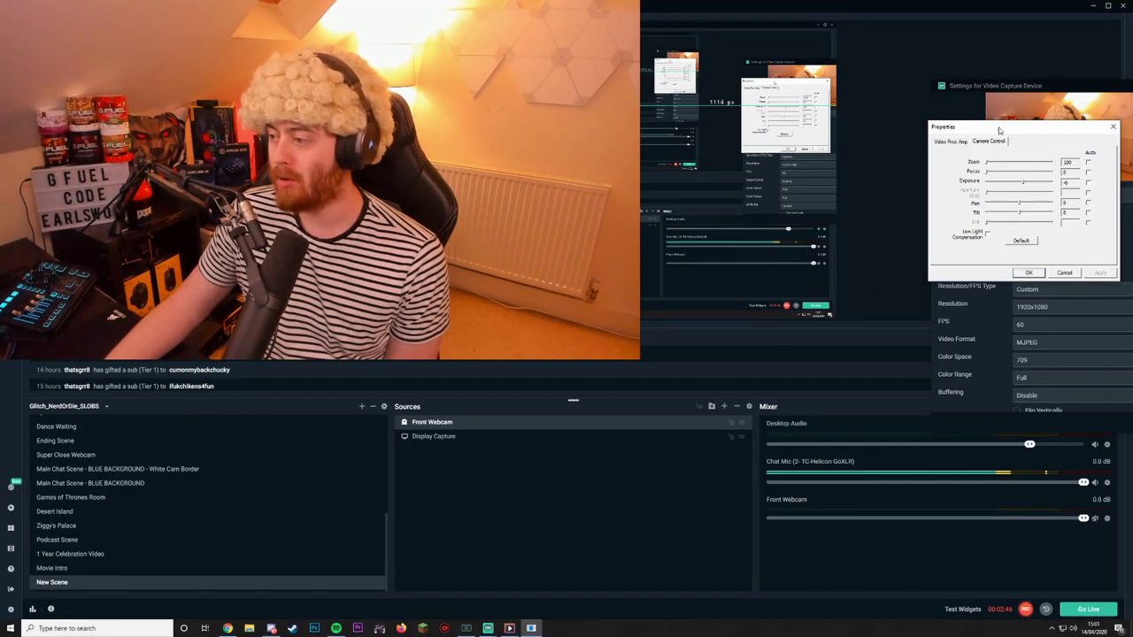
pyautogui.moveTo(999, 130); pyautogui.dragTo(903, 127)
pyautogui.moveTo(928, 182); pyautogui.dragTo(953, 181)
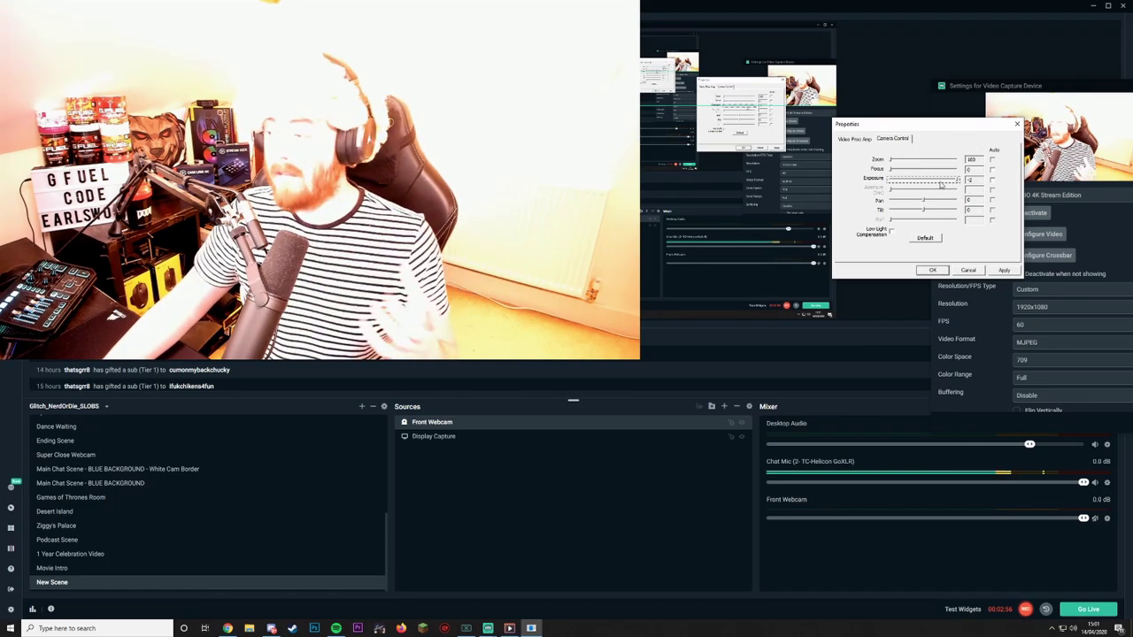
pyautogui.moveTo(943, 183); pyautogui.dragTo(937, 183)
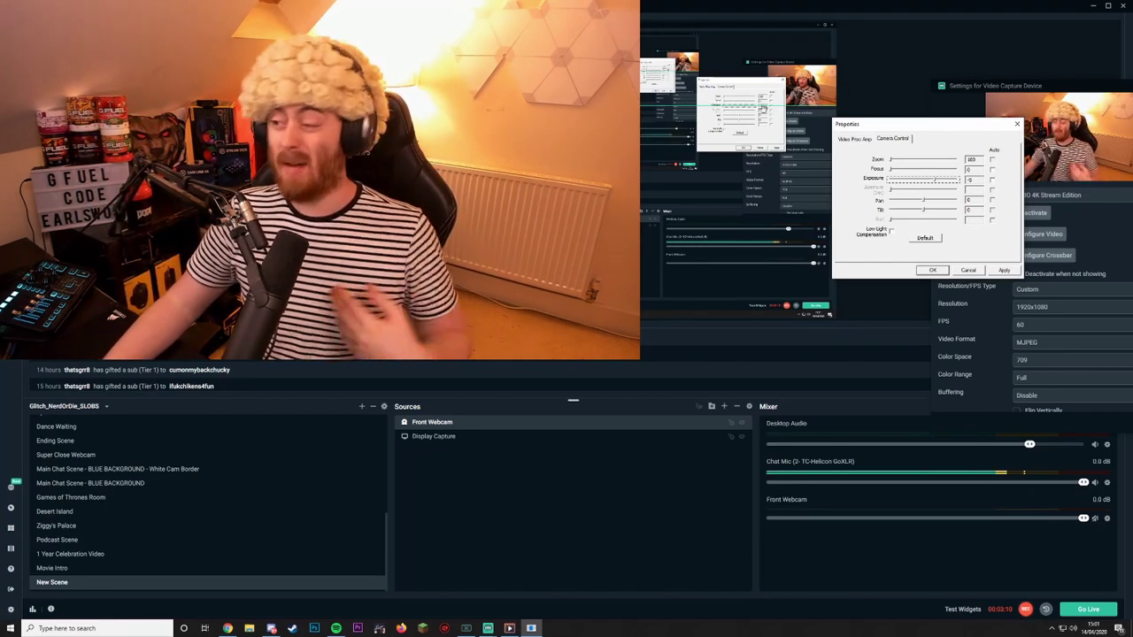
pyautogui.click(853, 139)
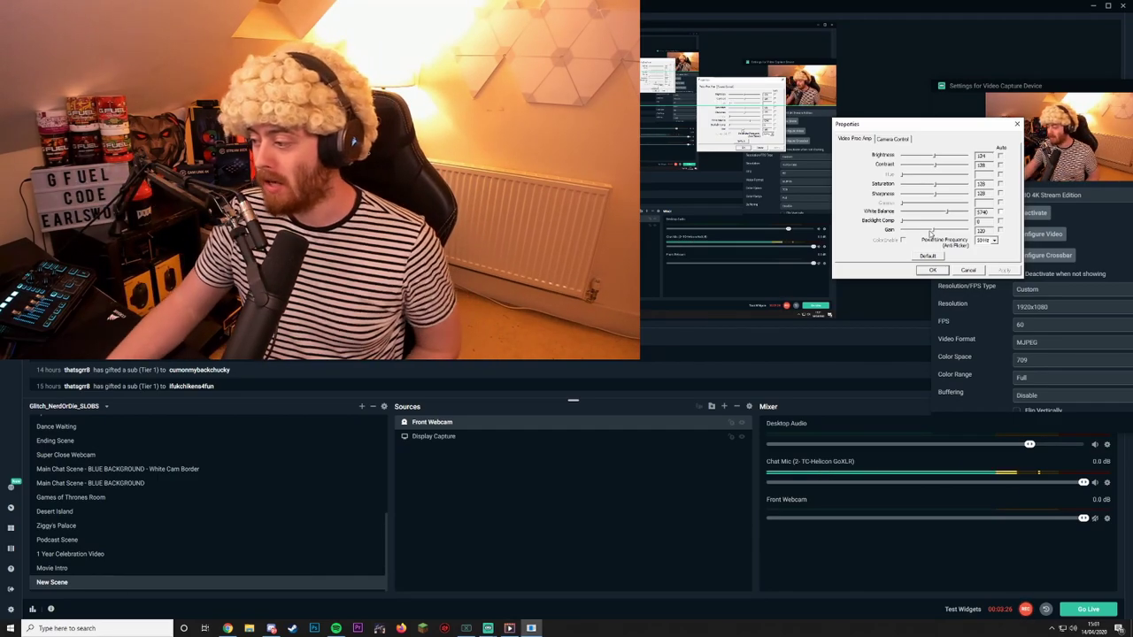
# Step: Bring webcam gain down from 120 to a moderate level and raise contrast to 133
pyautogui.moveTo(928, 232); pyautogui.dragTo(903, 234)
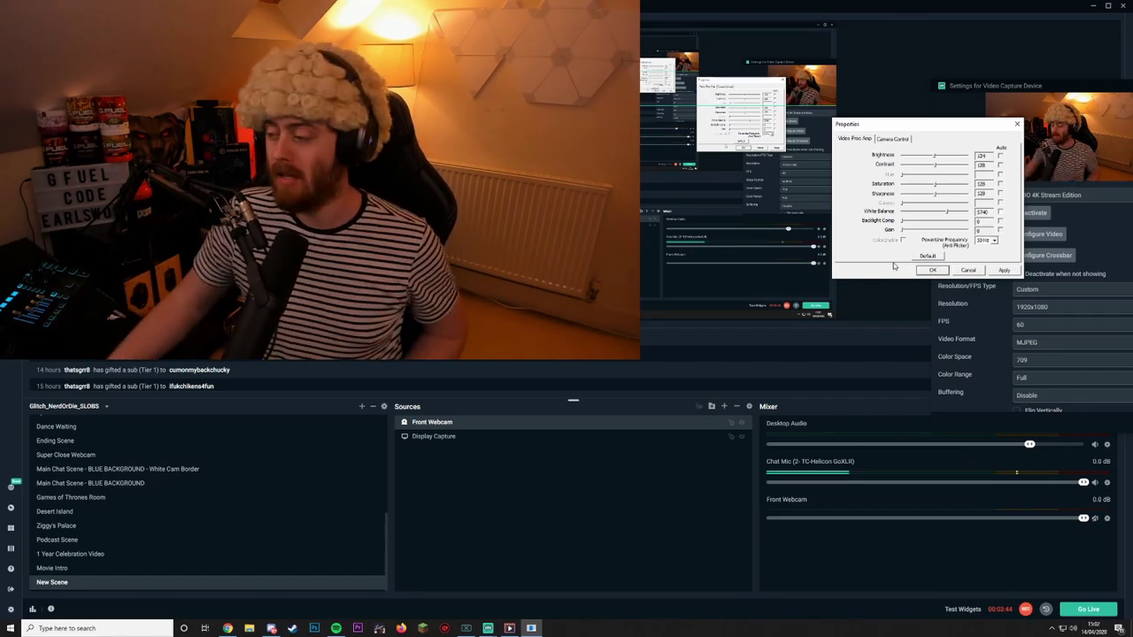
pyautogui.moveTo(904, 232); pyautogui.dragTo(940, 232)
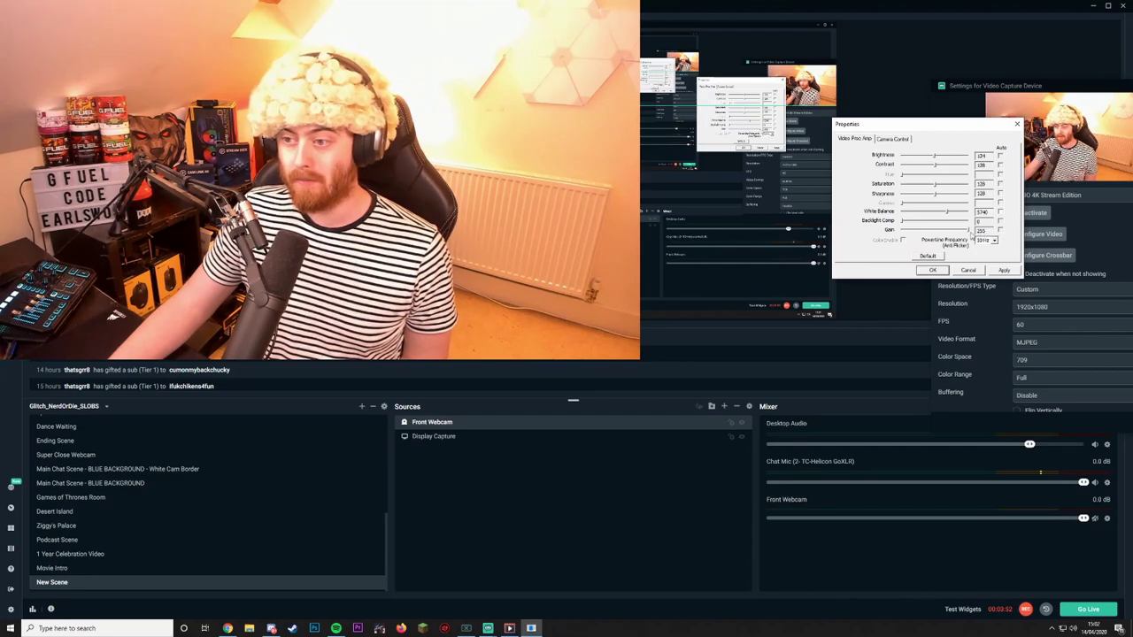
pyautogui.moveTo(970, 232); pyautogui.dragTo(915, 232)
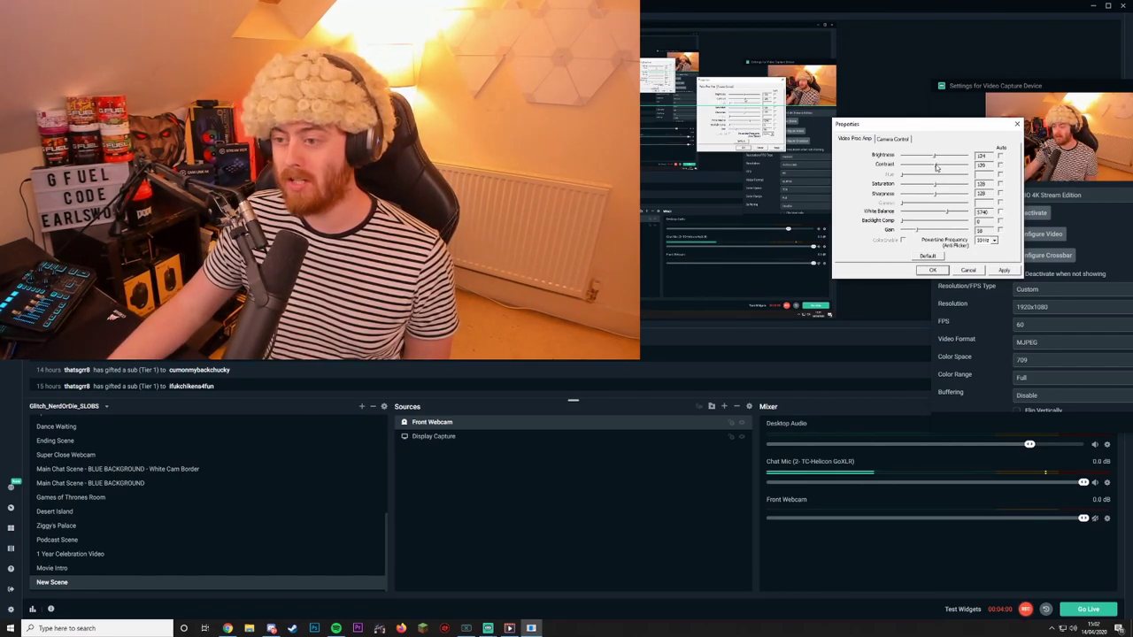
pyautogui.moveTo(935, 169); pyautogui.dragTo(939, 168)
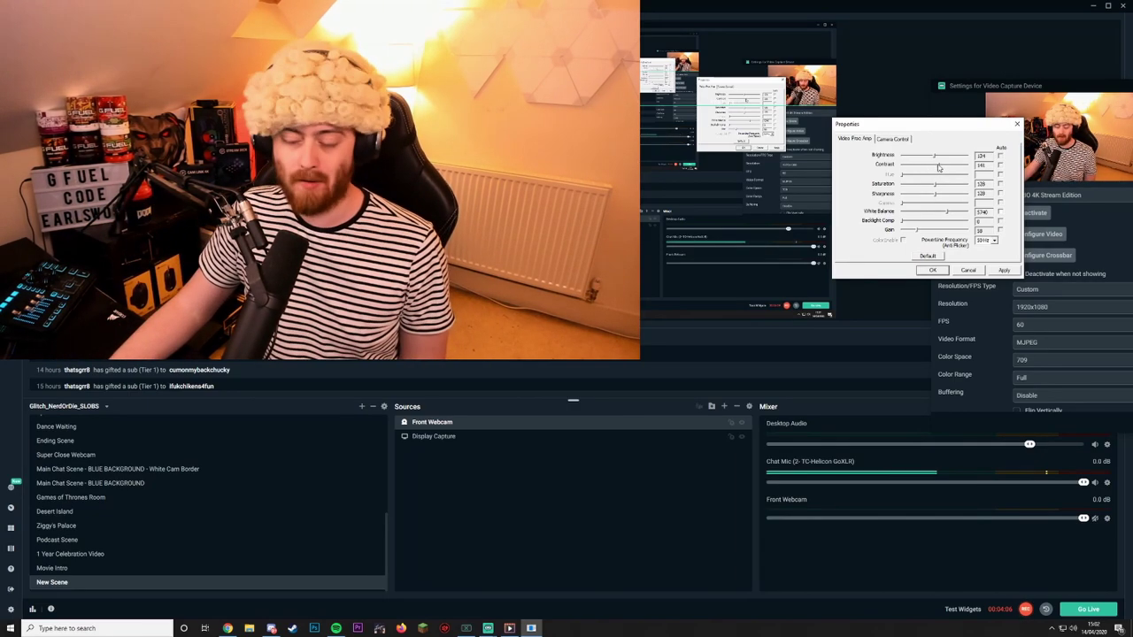
pyautogui.moveTo(940, 168)
pyautogui.mouseDown()
pyautogui.moveTo(951, 168)
pyautogui.moveTo(910, 174)
pyautogui.moveTo(939, 174)
pyautogui.mouseUp()
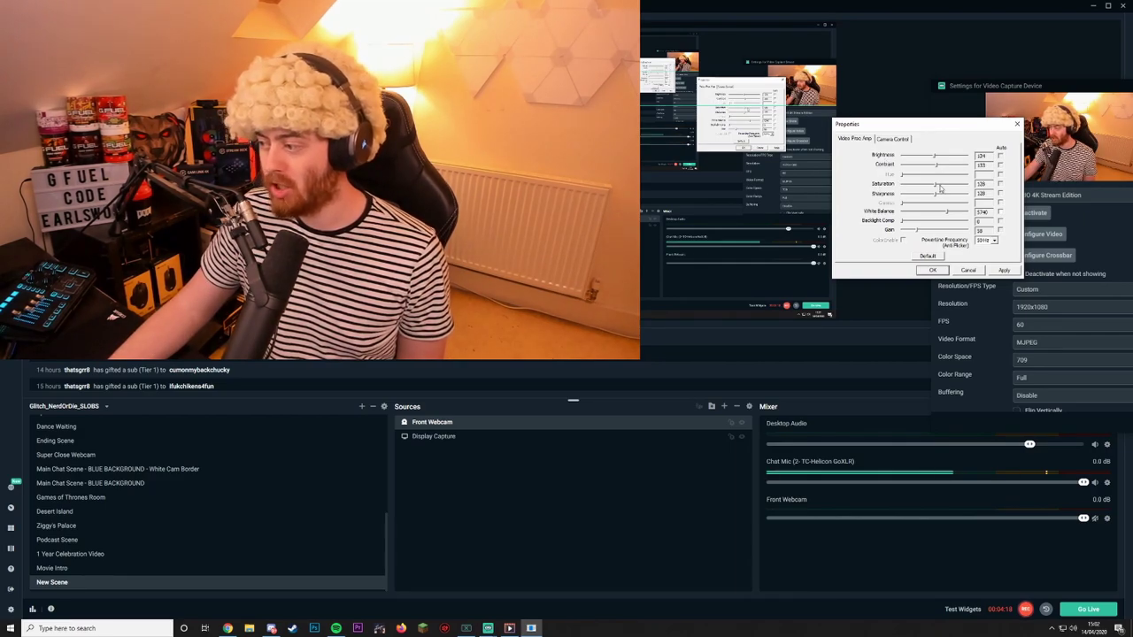
# Step: Try saturation, then settle white balance around 4860 after sweeping its range
pyautogui.moveTo(936, 185); pyautogui.dragTo(939, 186)
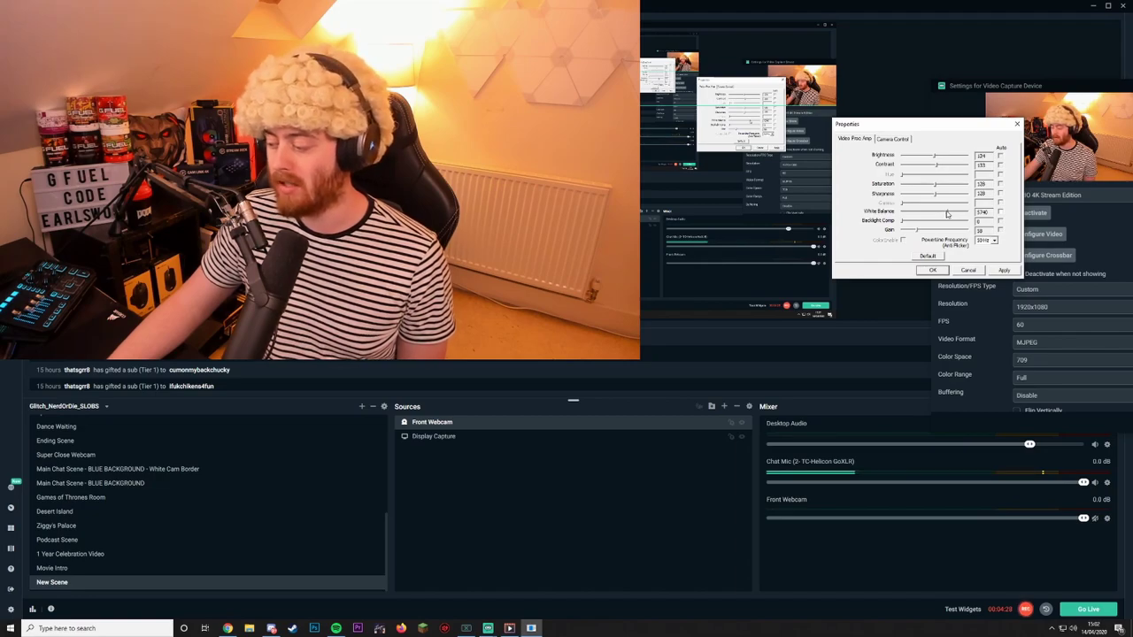
pyautogui.moveTo(947, 213); pyautogui.dragTo(897, 216)
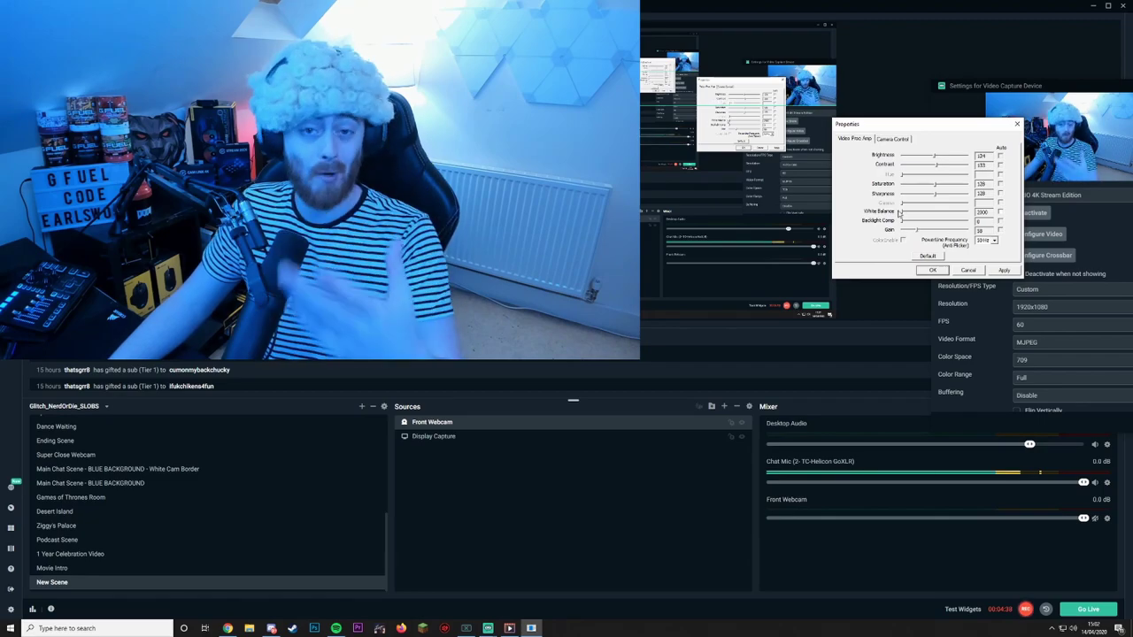
pyautogui.moveTo(917, 214); pyautogui.dragTo(934, 223)
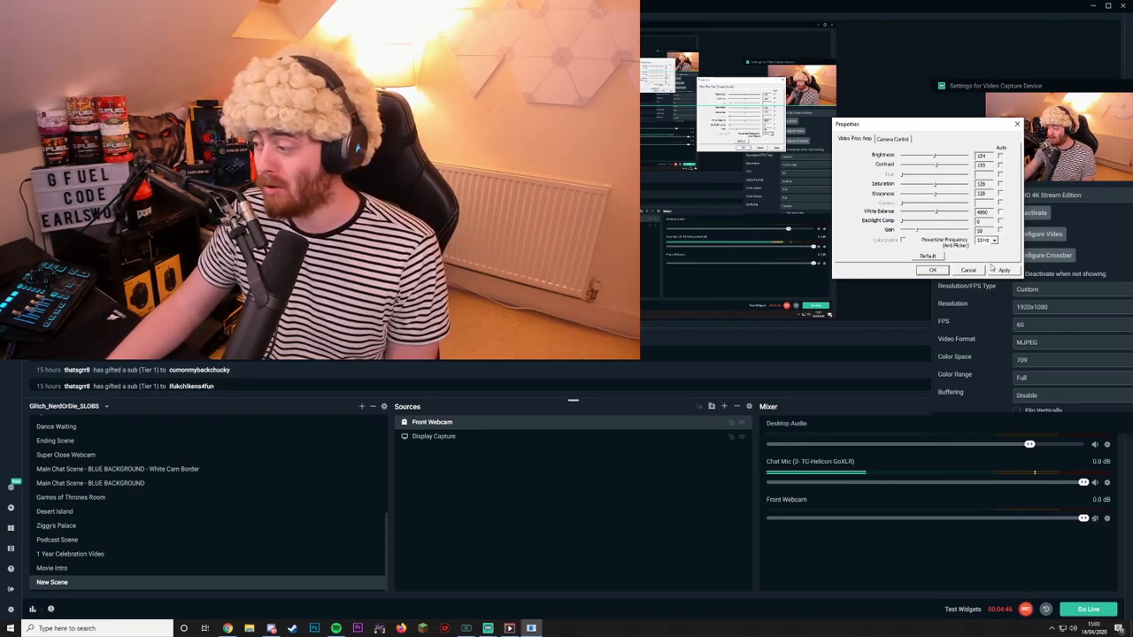
# Step: Save camera settings and set Color Correction gamma 0.11, contrast 0.1, saturation 0.1
pyautogui.click(933, 271)
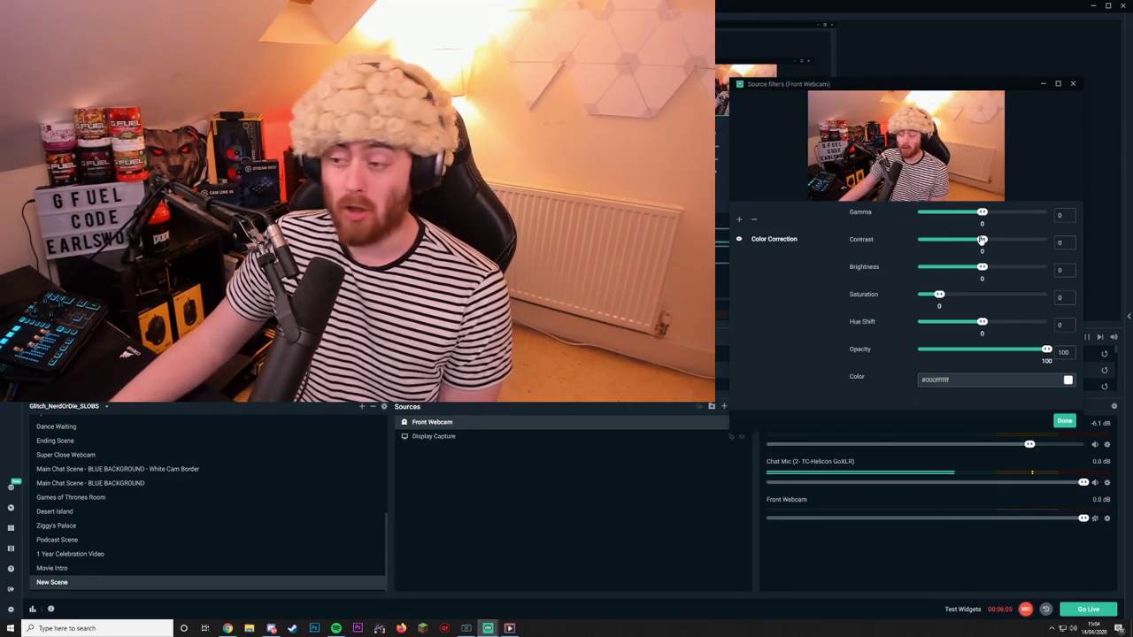
pyautogui.moveTo(982, 240); pyautogui.dragTo(985, 241)
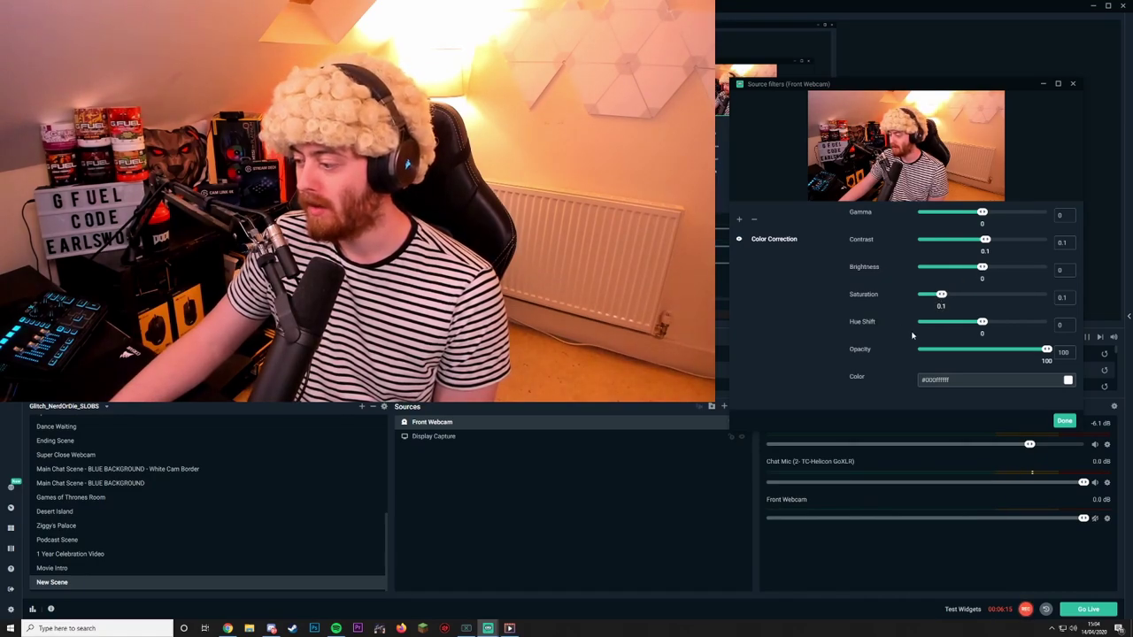
pyautogui.moveTo(982, 212); pyautogui.dragTo(985, 214)
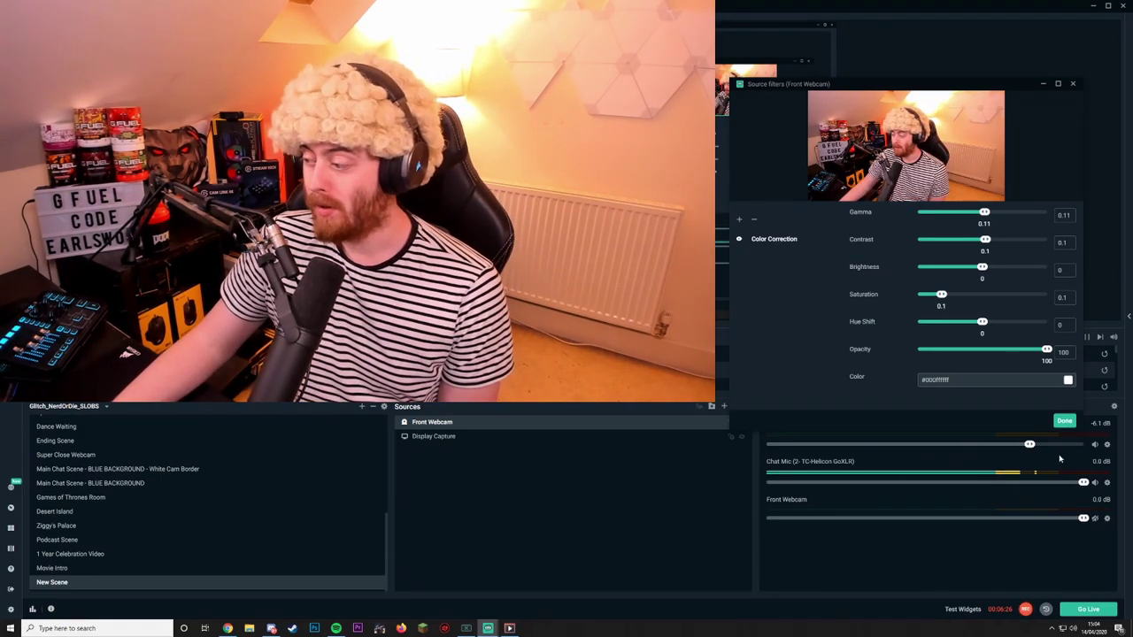
pyautogui.click(1063, 423)
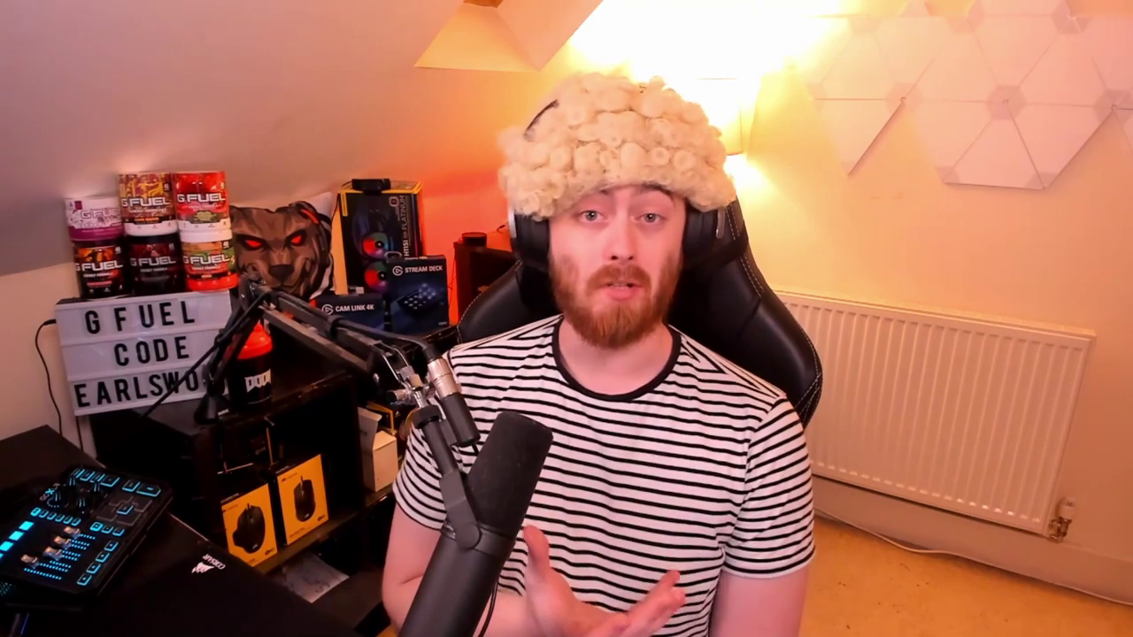